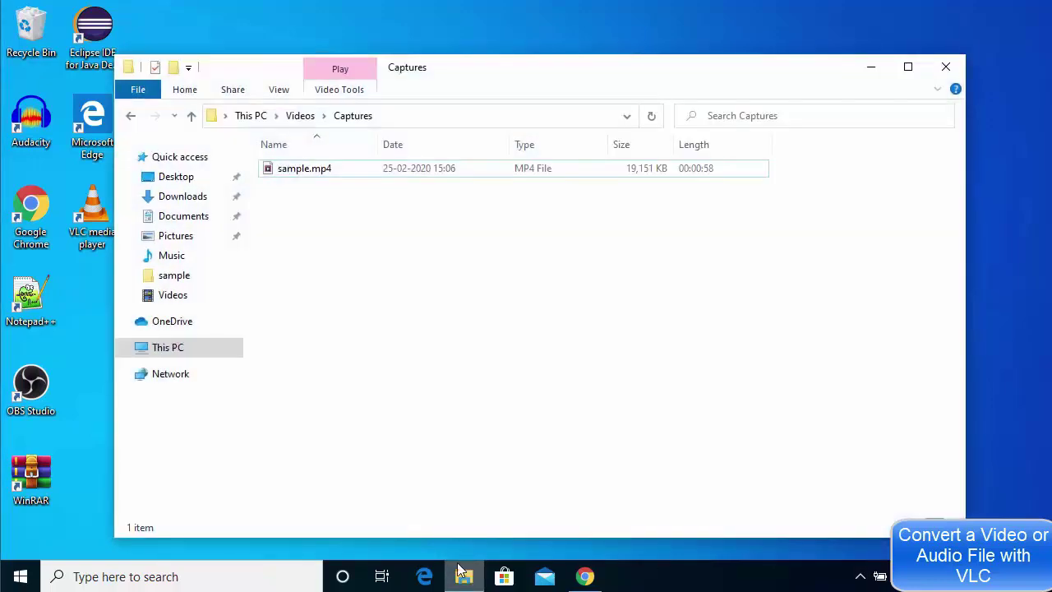
Step: Select and then deselect sample.mp4, and shift the Captures folder window slightly right
{"action": "left_click", "coordinate": [282, 172]}
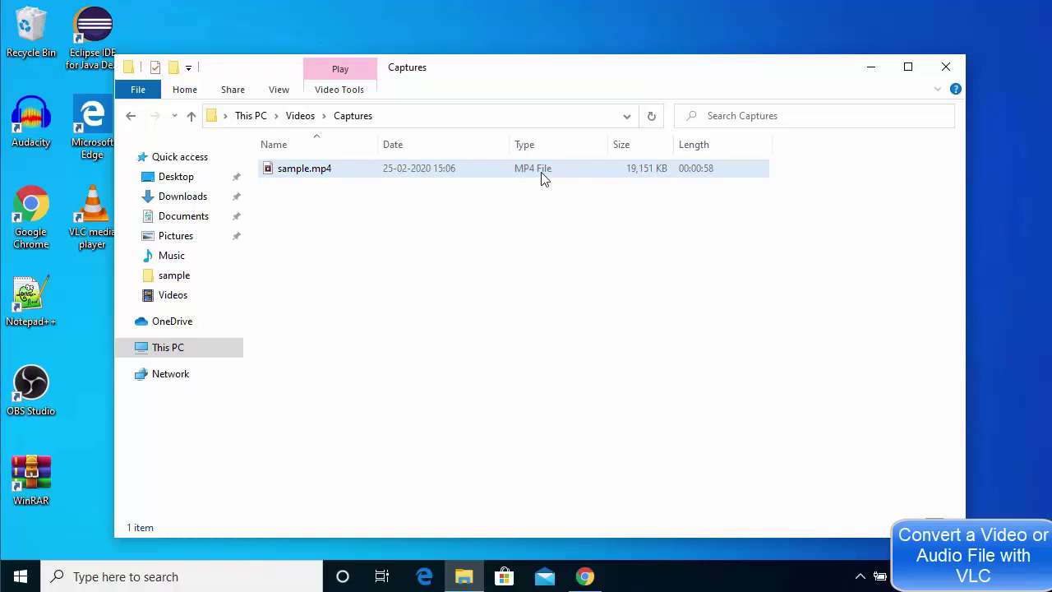
{"action": "left_click", "coordinate": [505, 211]}
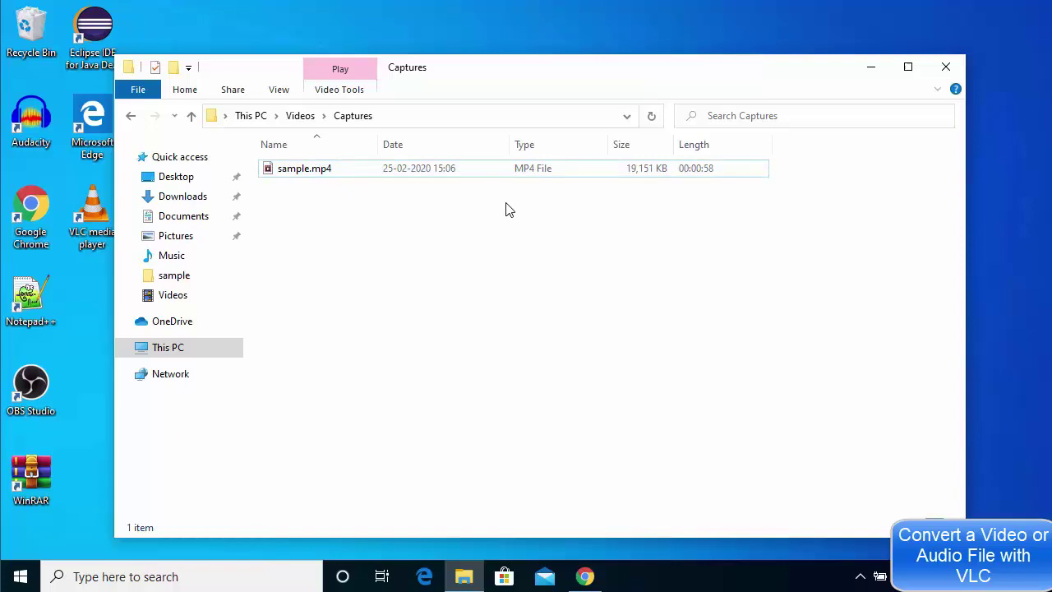
{"action": "left_click_drag", "start_coordinate": [690, 74], "coordinate": [744, 65]}
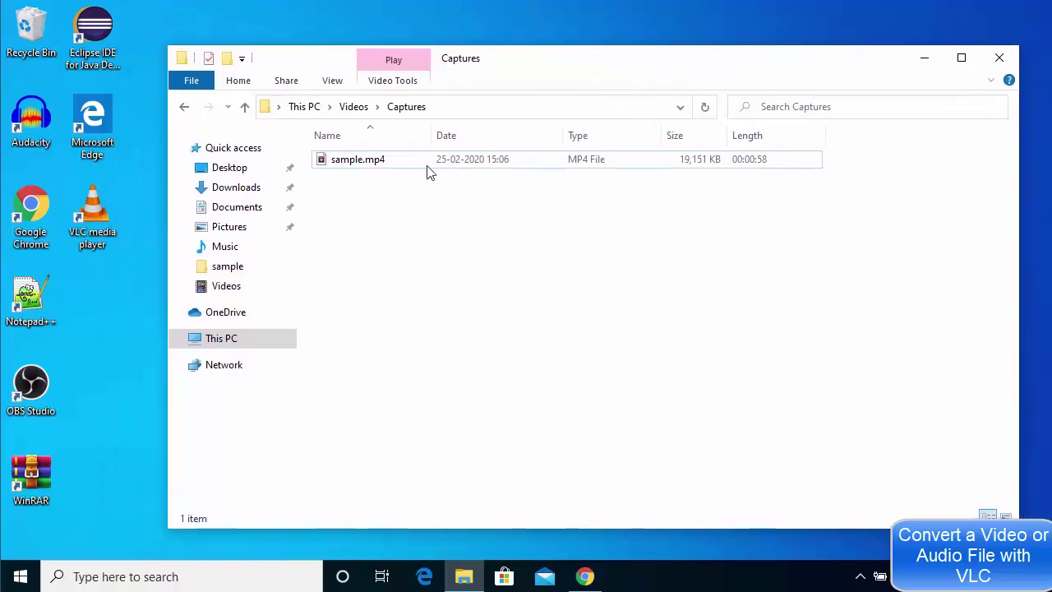
Step: Launch VLC media player from its desktop shortcut and open Media > Convert / Save
{"action": "left_click", "coordinate": [92, 223]}
{"action": "double_click", "coordinate": [93, 223]}
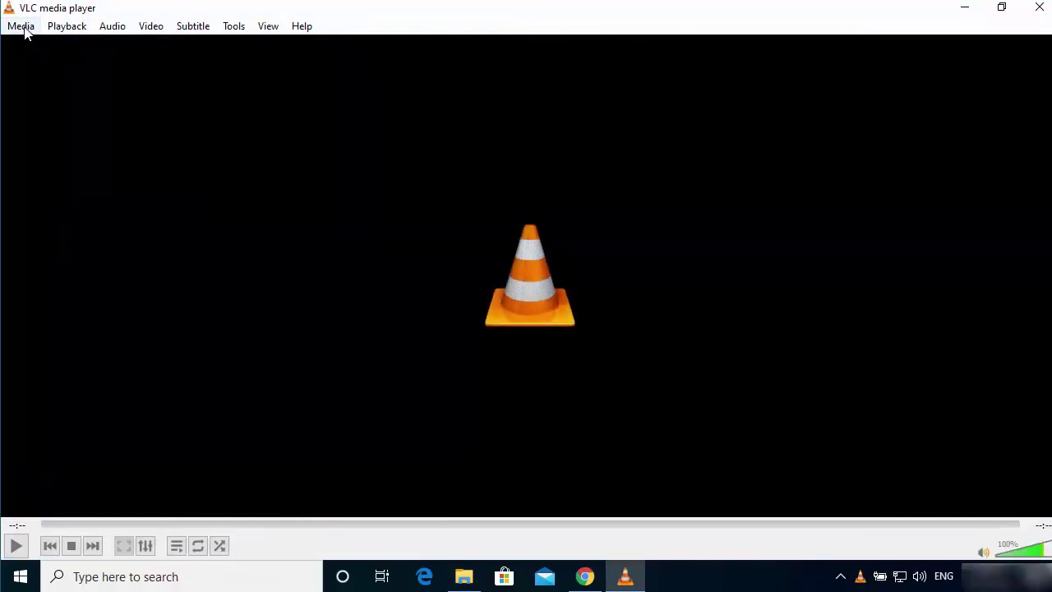
{"action": "left_click", "coordinate": [23, 28]}
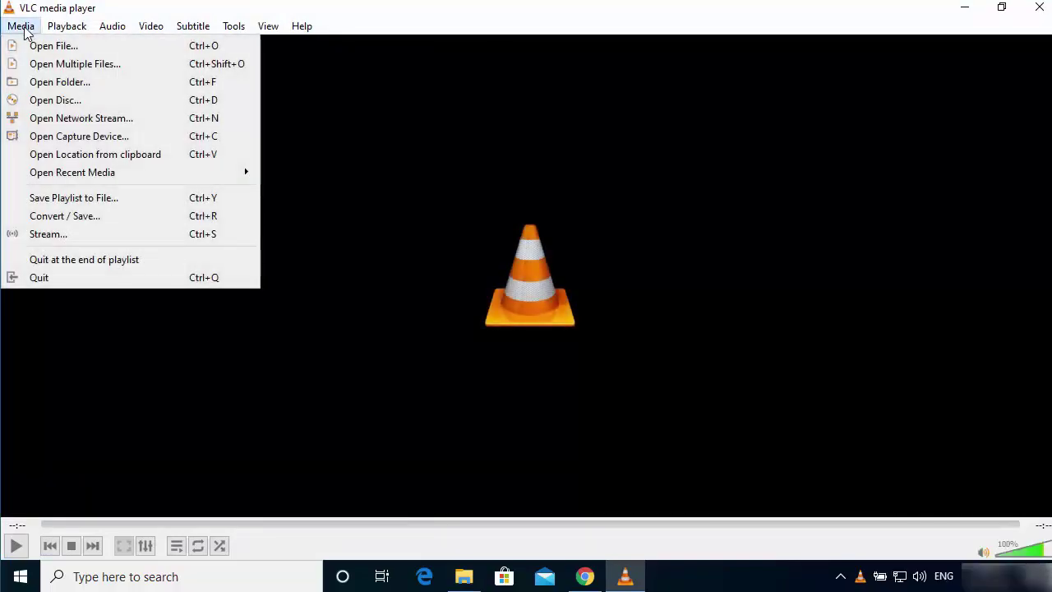
{"action": "left_click", "coordinate": [66, 219]}
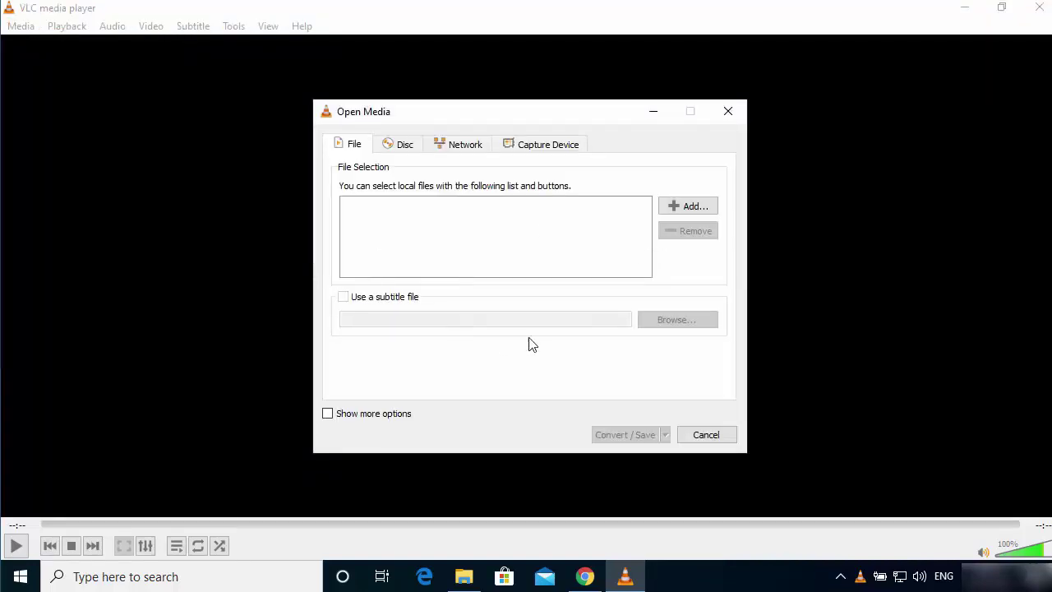
Step: Add sample.mp4 from the Videos\Captures folder to the conversion file list
{"action": "left_click", "coordinate": [678, 209]}
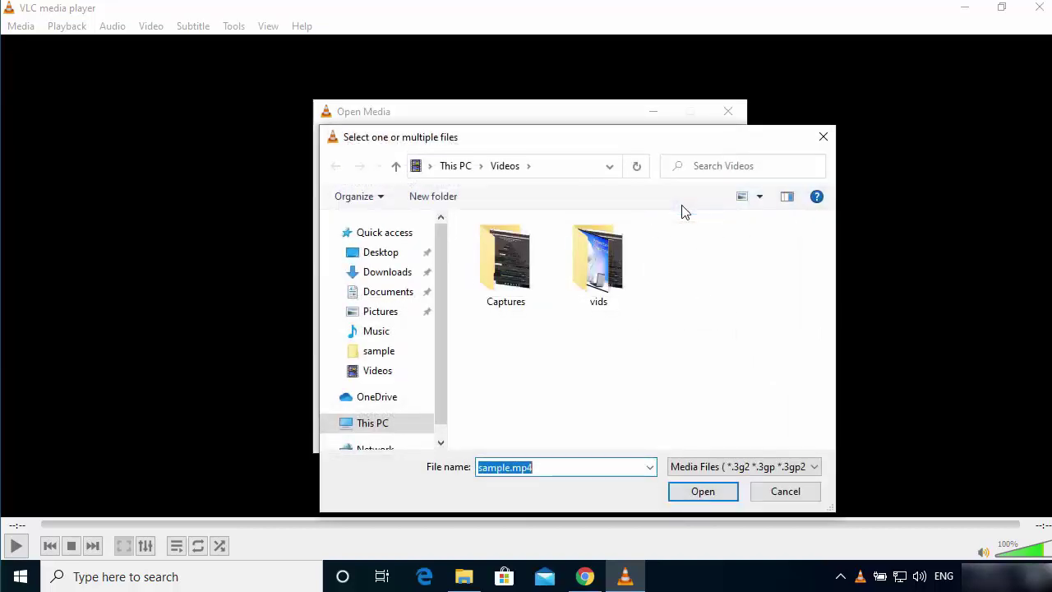
{"action": "double_click", "coordinate": [505, 263]}
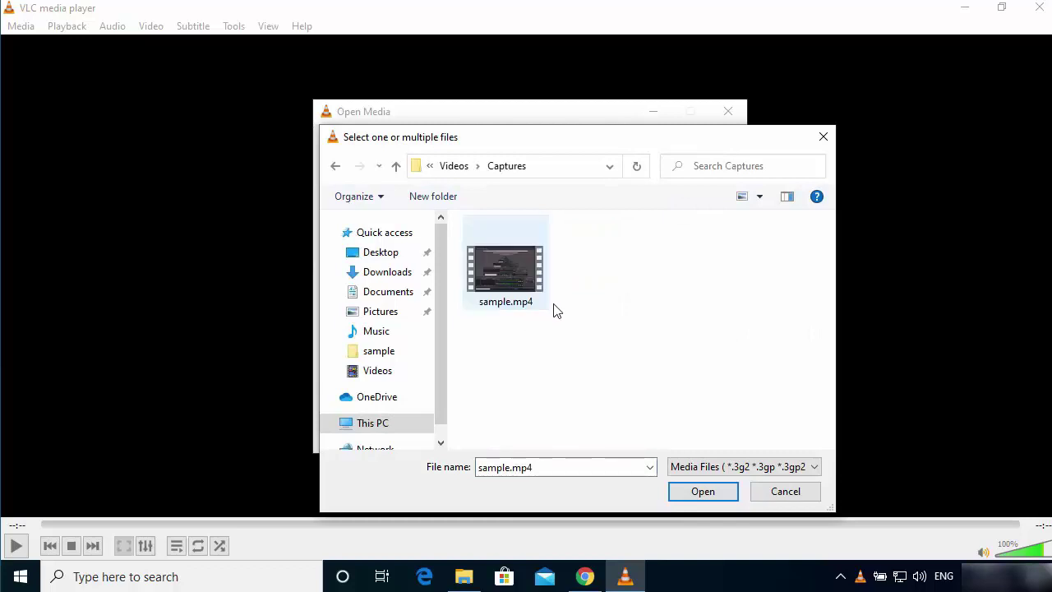
{"action": "mouse_move", "coordinate": [512, 292]}
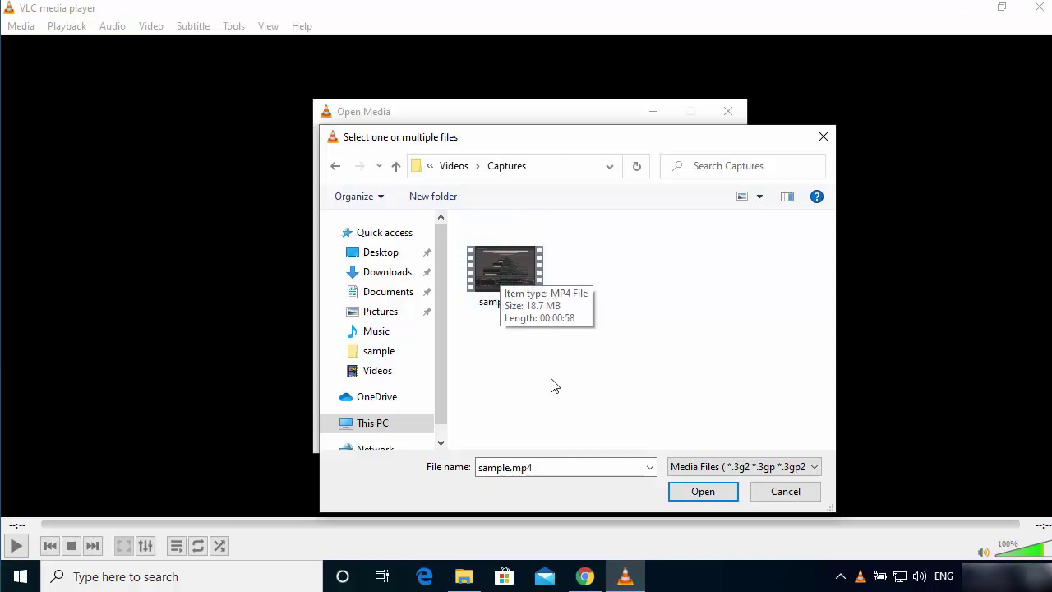
{"action": "left_click", "coordinate": [694, 493]}
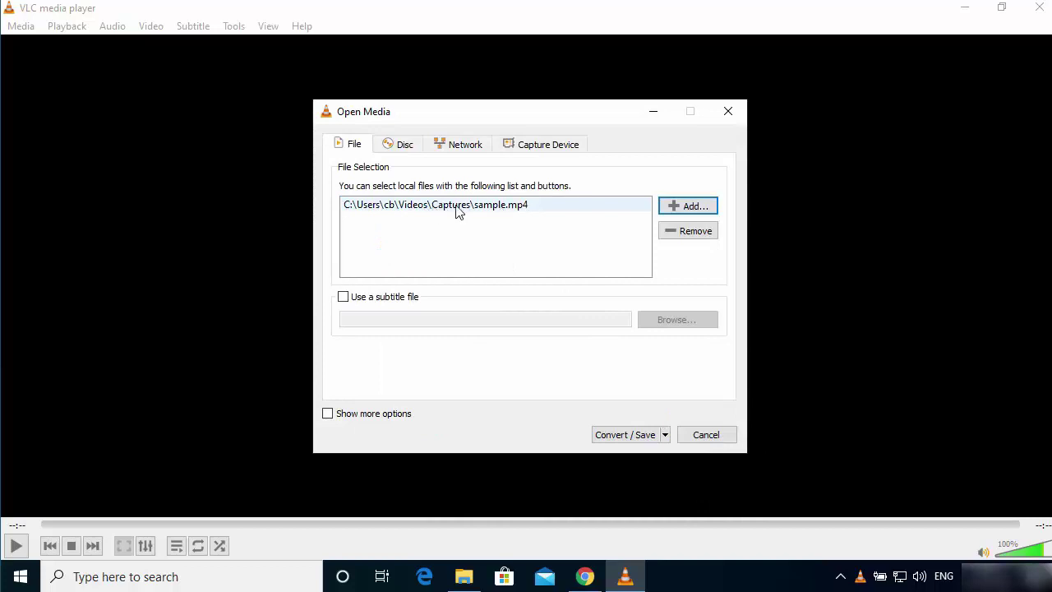
Step: Proceed to the Convert dialog and pick the Audio - MP3 profile
{"action": "left_click", "coordinate": [637, 440]}
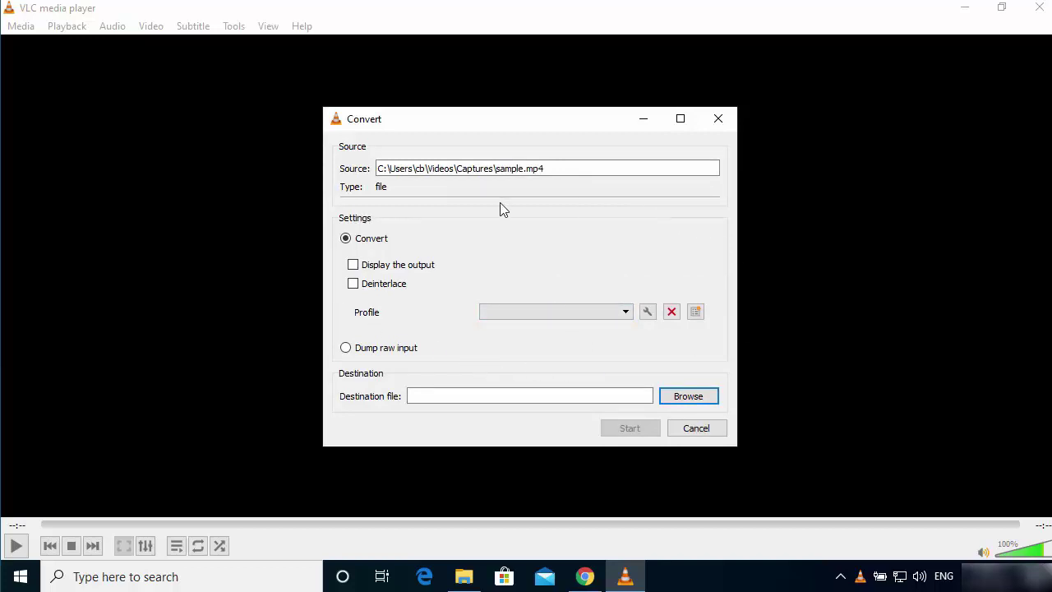
{"action": "left_click", "coordinate": [546, 311]}
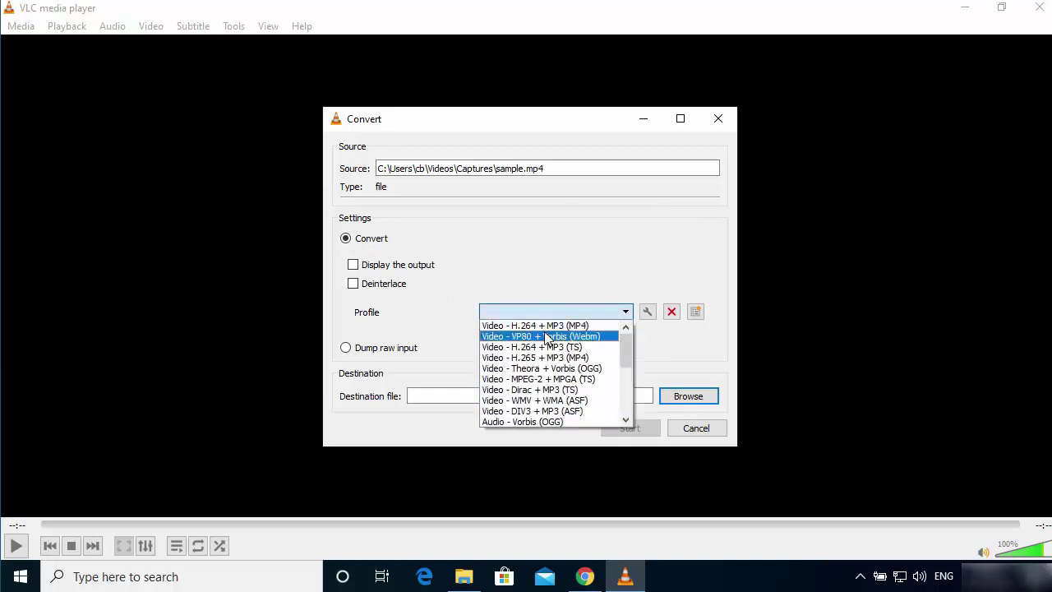
{"action": "scroll", "coordinate": [548, 356], "scroll_direction": "down", "scroll_amount": 1}
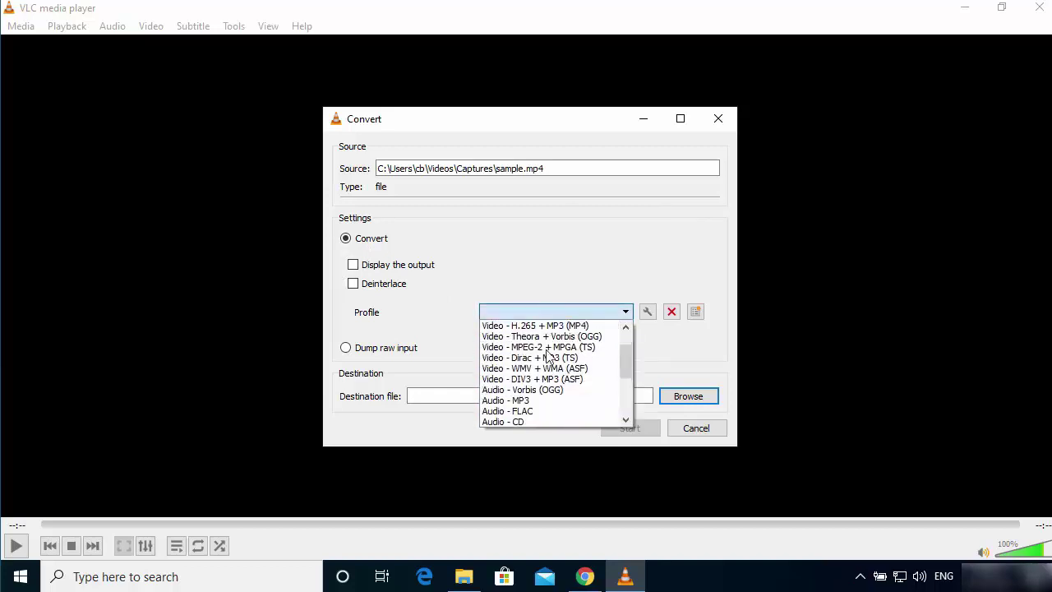
{"action": "left_click", "coordinate": [511, 402]}
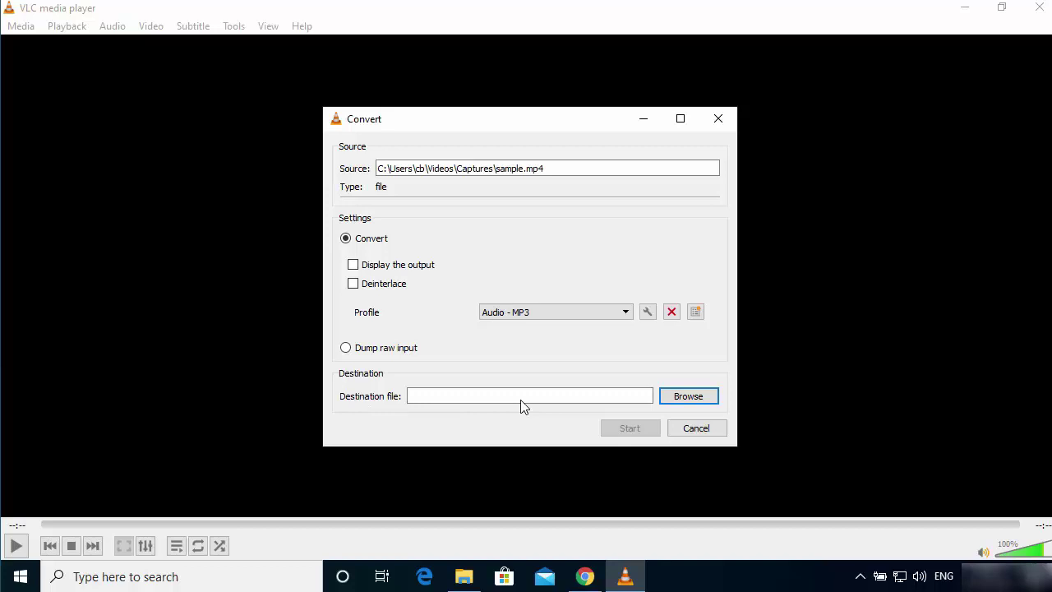
Step: Set the destination file to sample.mp3 in the Captures folder by changing the extension from .mp4
{"action": "left_click", "coordinate": [683, 401]}
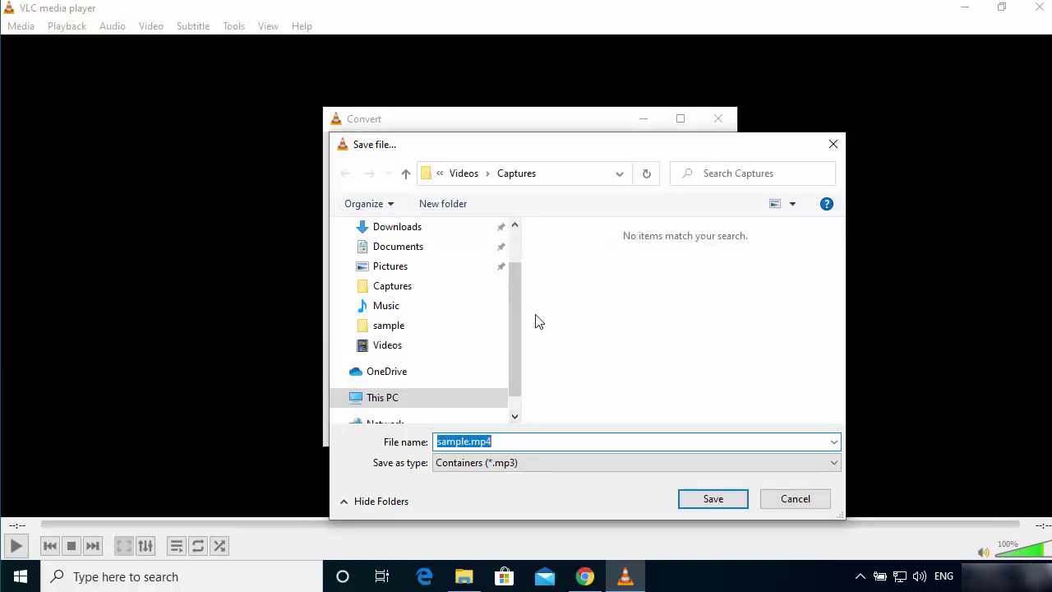
{"action": "left_click", "coordinate": [513, 443]}
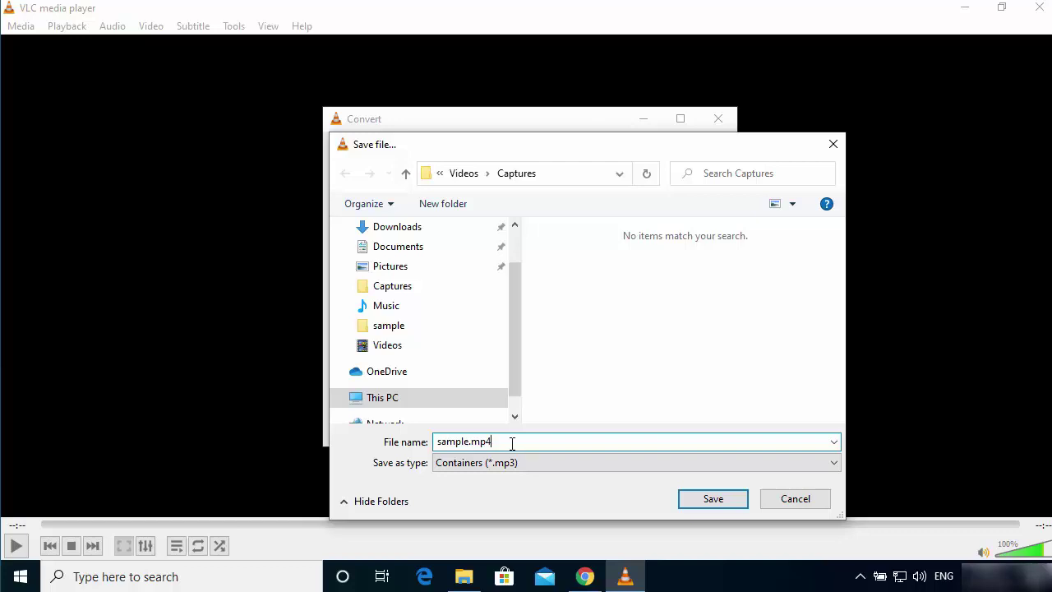
{"action": "key", "text": "BackSpace"}
{"action": "key", "text": "BackSpace"}
{"action": "key", "text": "BackSpace"}
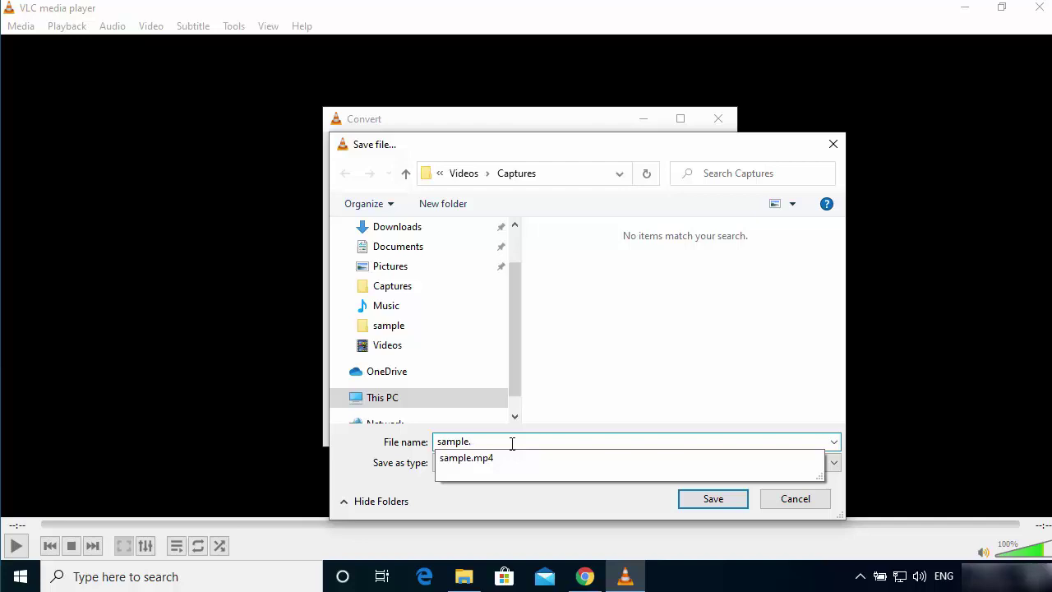
{"action": "type", "text": "mp3"}
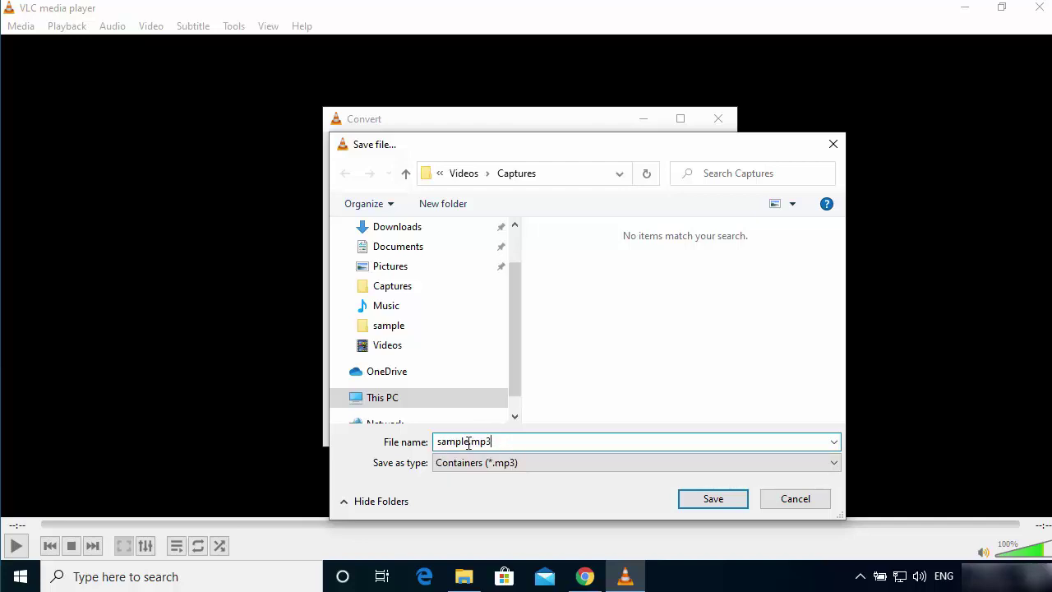
{"action": "left_click_drag", "start_coordinate": [470, 442], "coordinate": [501, 442]}
{"action": "left_click", "coordinate": [699, 504]}
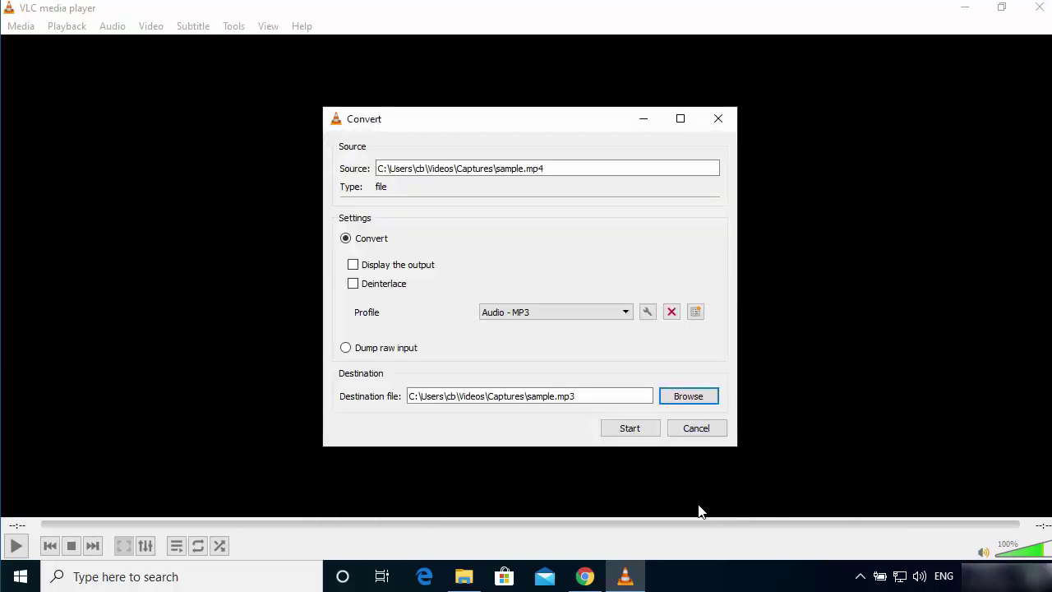
Step: Start converting sample.mp4 to sample.mp3
{"action": "left_click", "coordinate": [619, 434]}
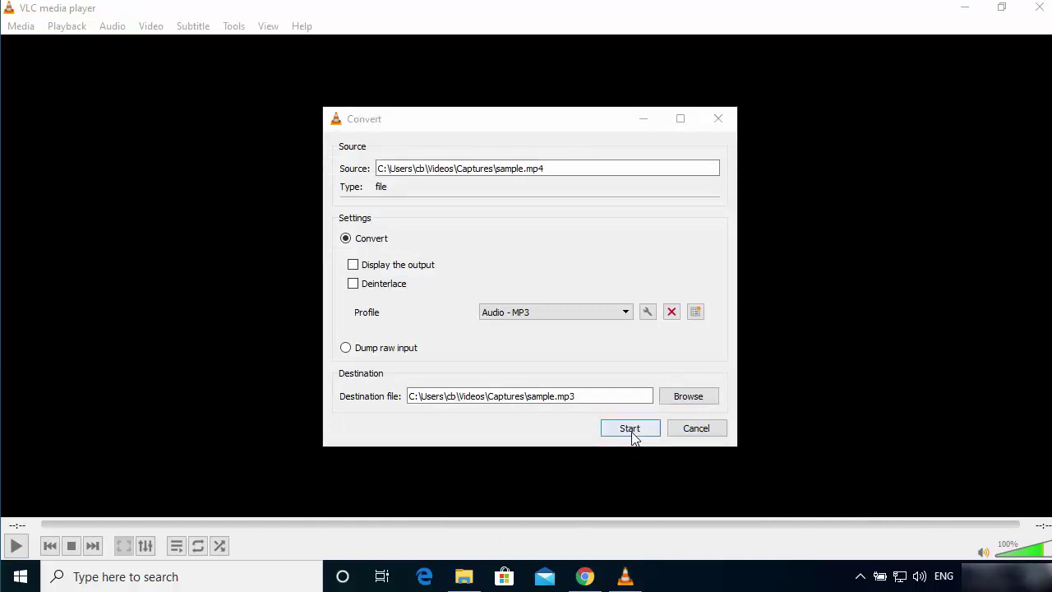
{"action": "left_click", "coordinate": [631, 433]}
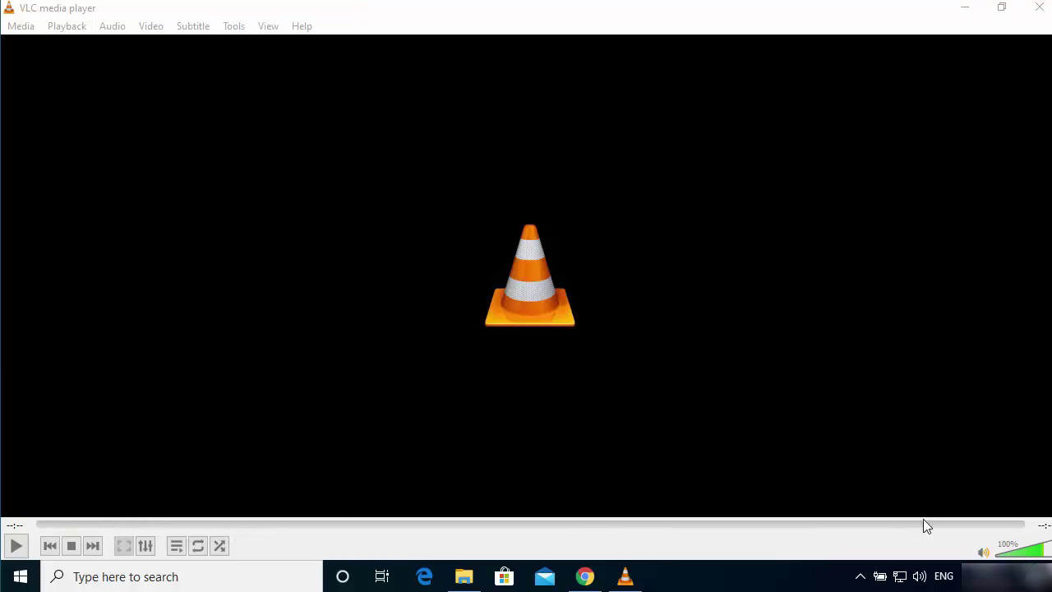
{"action": "left_click", "coordinate": [463, 576]}
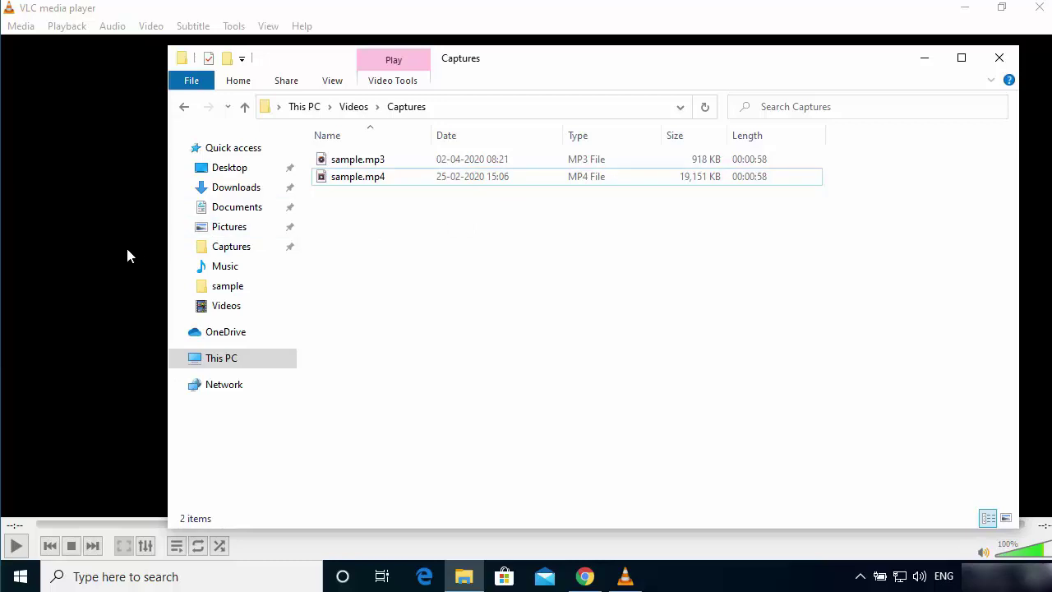
{"action": "left_click", "coordinate": [125, 254]}
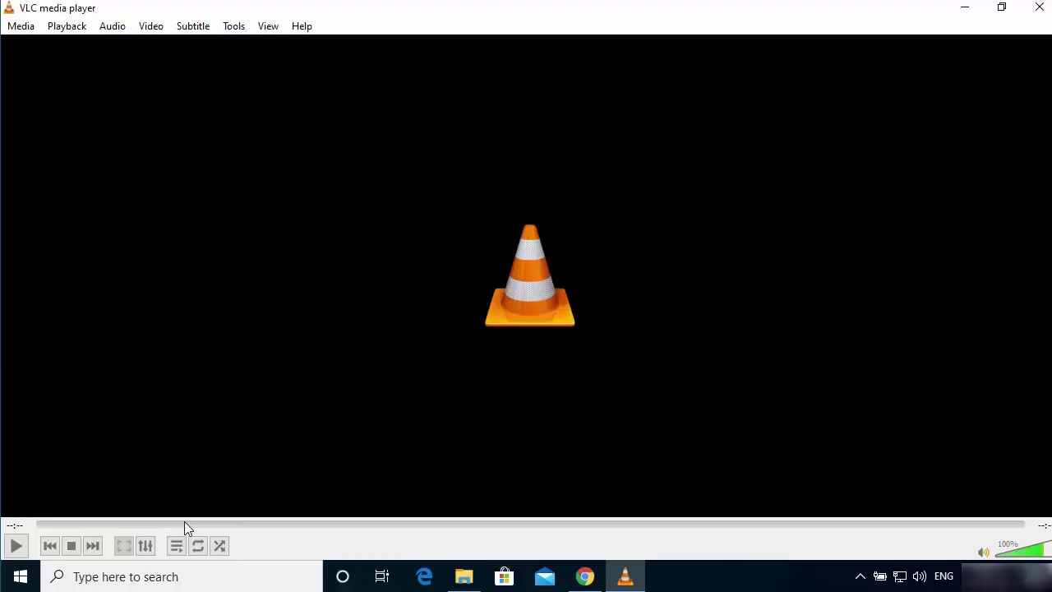